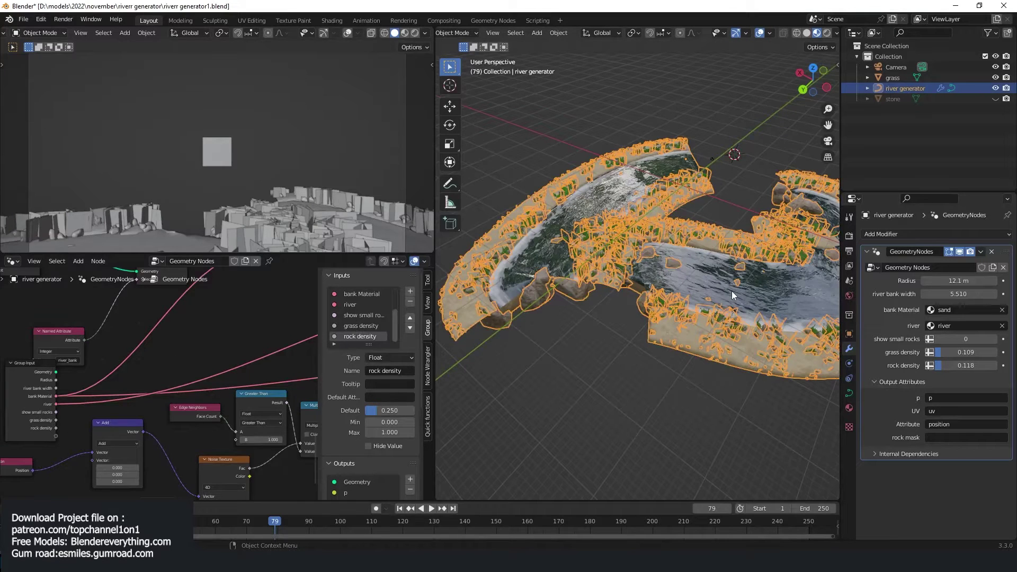
Step: Frame and play the river generator animation, then raise its Radius from 12.1 m to 13.5 m
key("KP_7")
key("KP_Decimal")
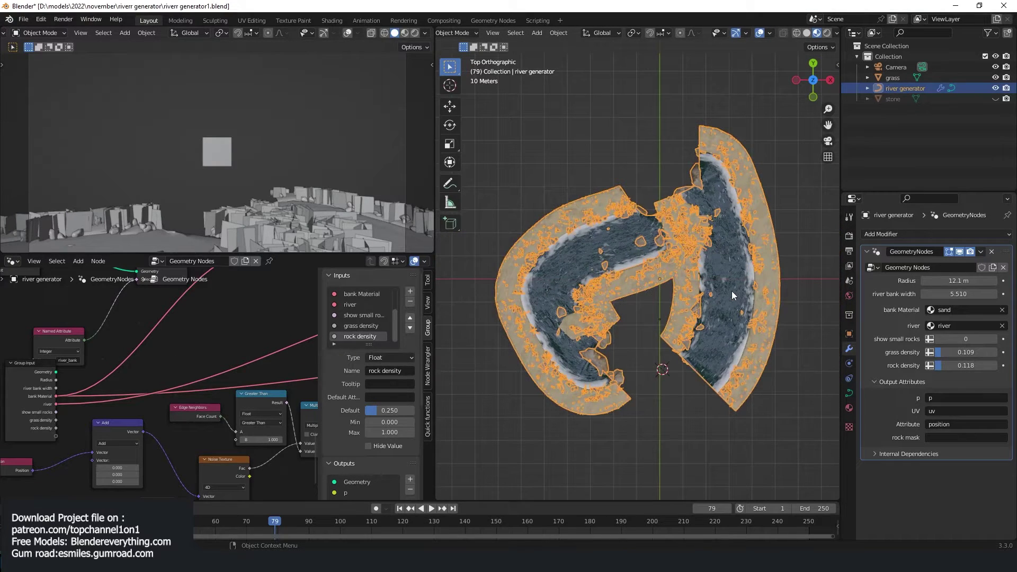
scroll(729, 312, "up", 3)
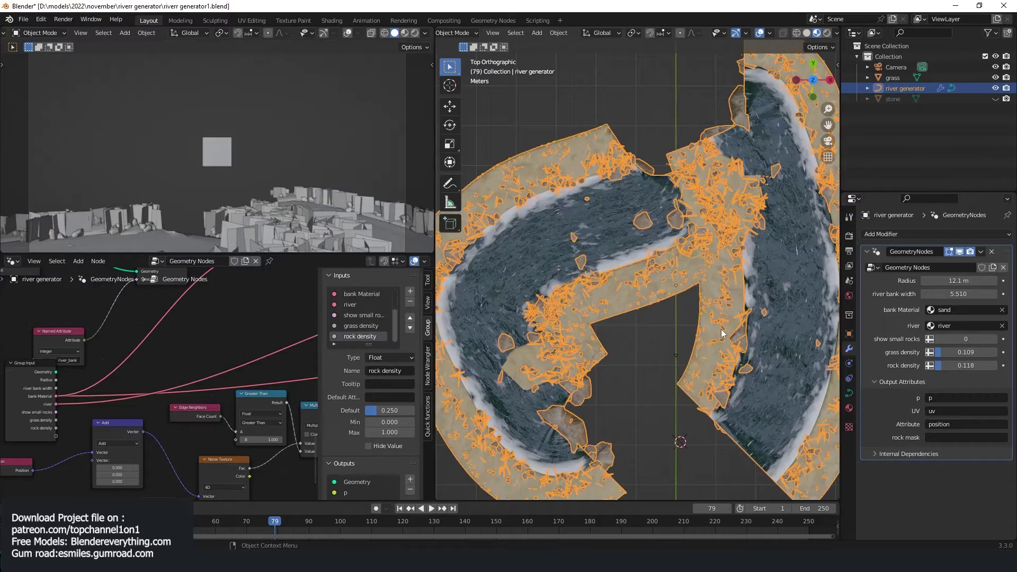
middle_click_drag(721, 329, 598, 286)
key("alt+a")
key("space")
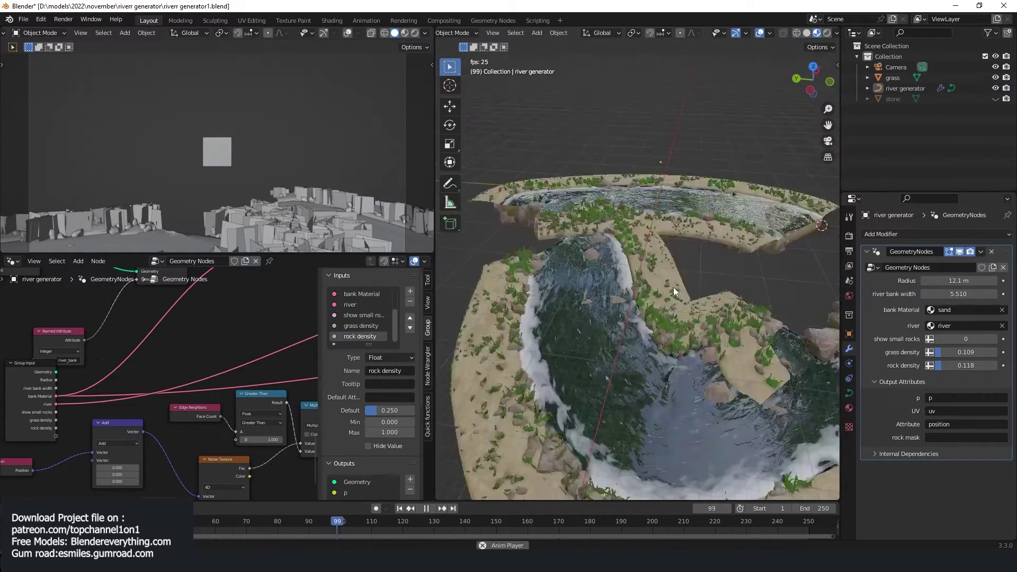
mouse_move(674, 291)
middle_mouse_down()
mouse_move(629, 287)
mouse_move(703, 286)
mouse_move(689, 277)
mouse_move(652, 302)
mouse_move(667, 296)
middle_mouse_up()
left_click_drag(959, 281, 949, 279)
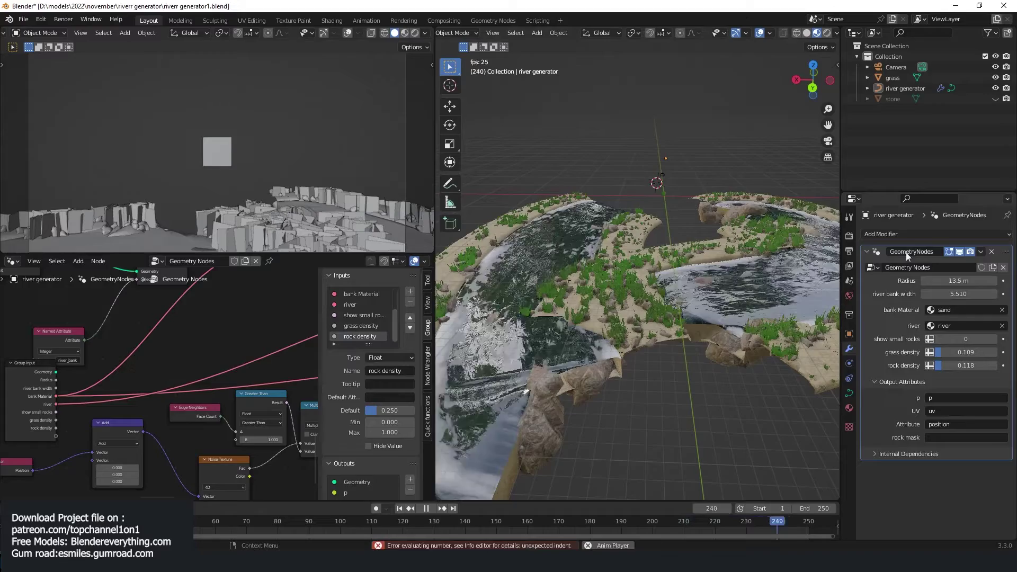
Step: Try a river Radius of 10 m, then 2 m
double_click(942, 281)
key("Return")
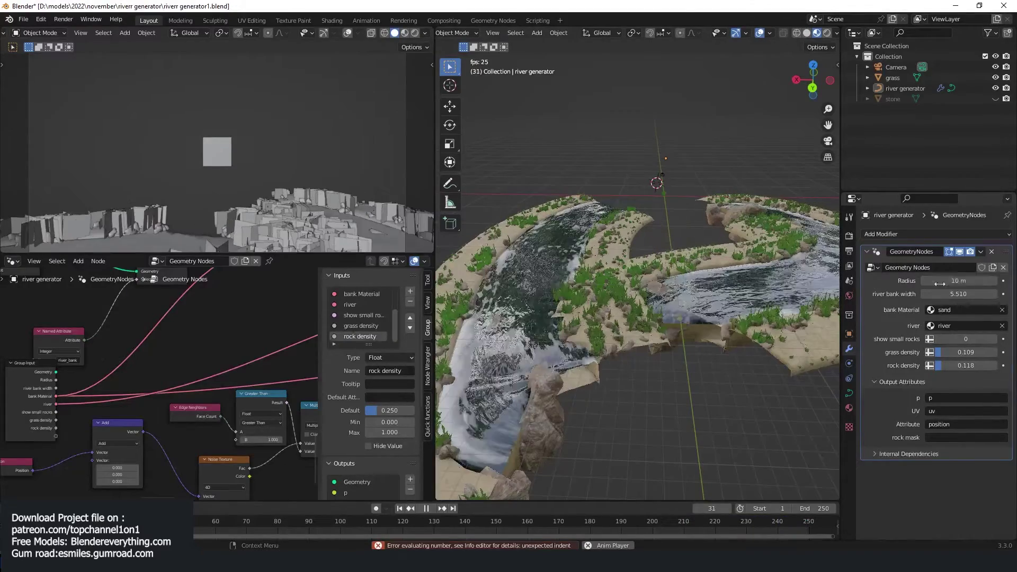
type("2")
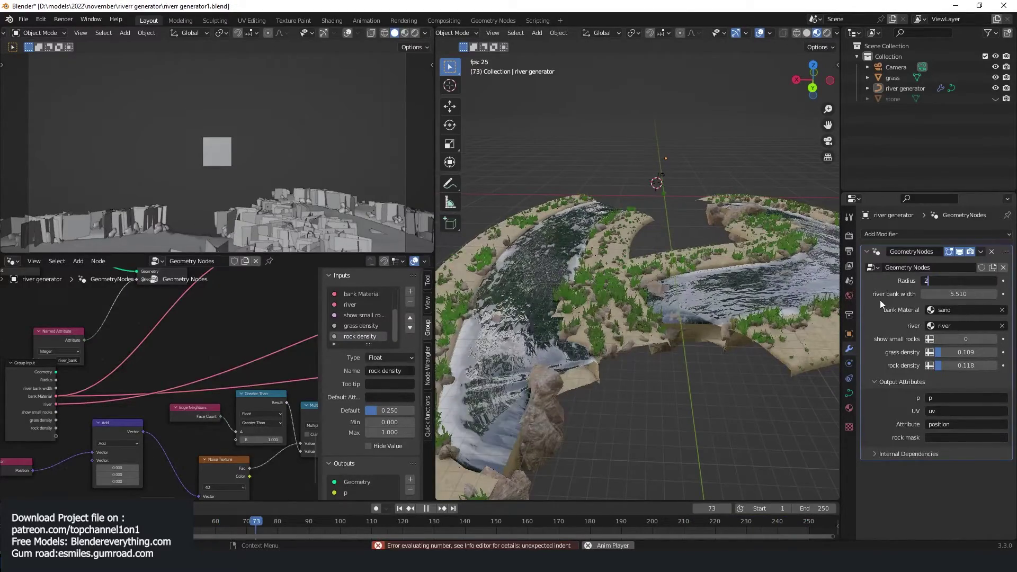
key("Return")
scroll(682, 344, "up", 5)
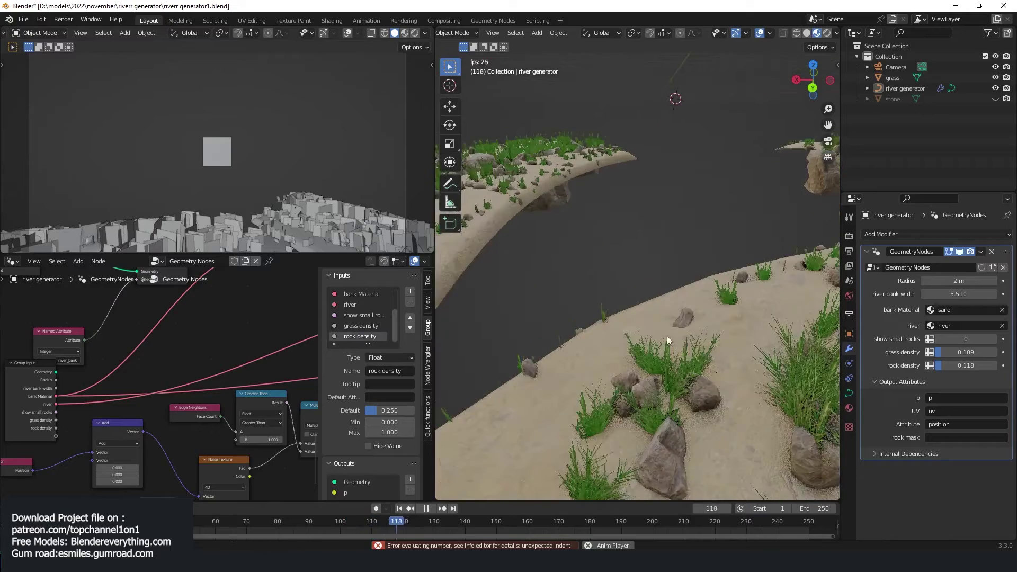
scroll(604, 316, "down", 5)
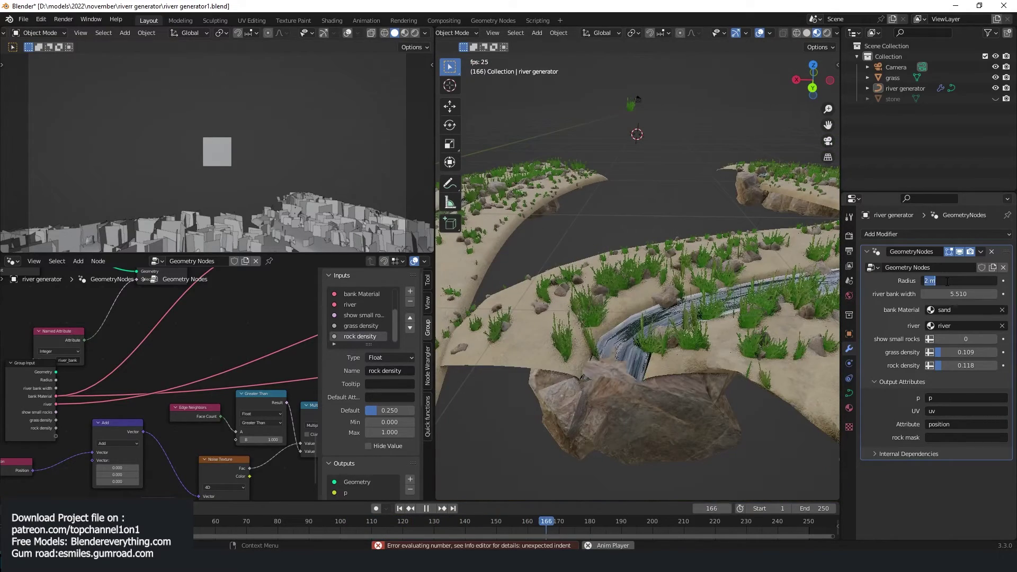
Step: Settle on a 30 m Radius and orbit to inspect the larger river generator
left_click(947, 281)
type("30")
key("Return")
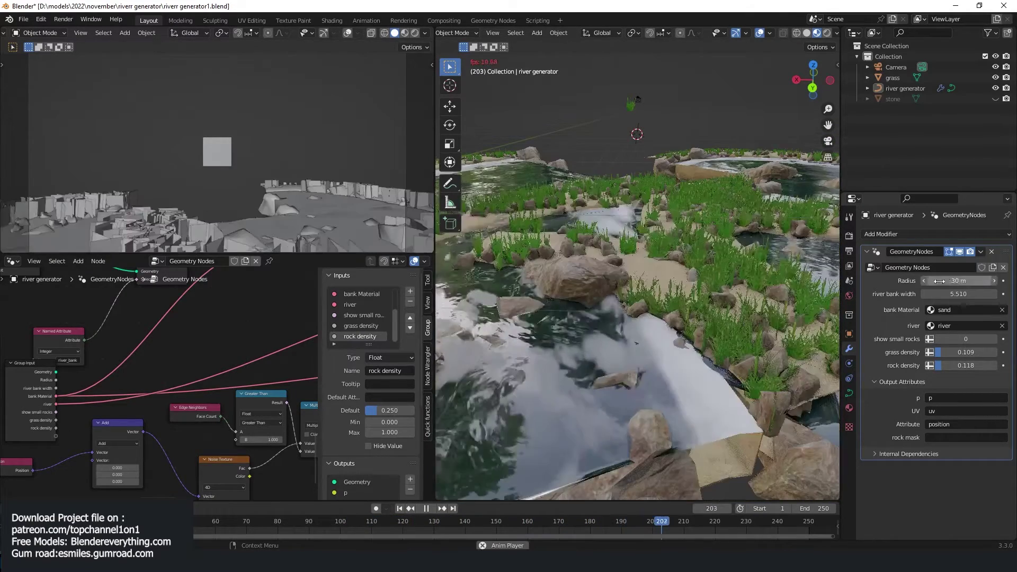
scroll(631, 263, "down", 3)
middle_click_drag(631, 262, 733, 287)
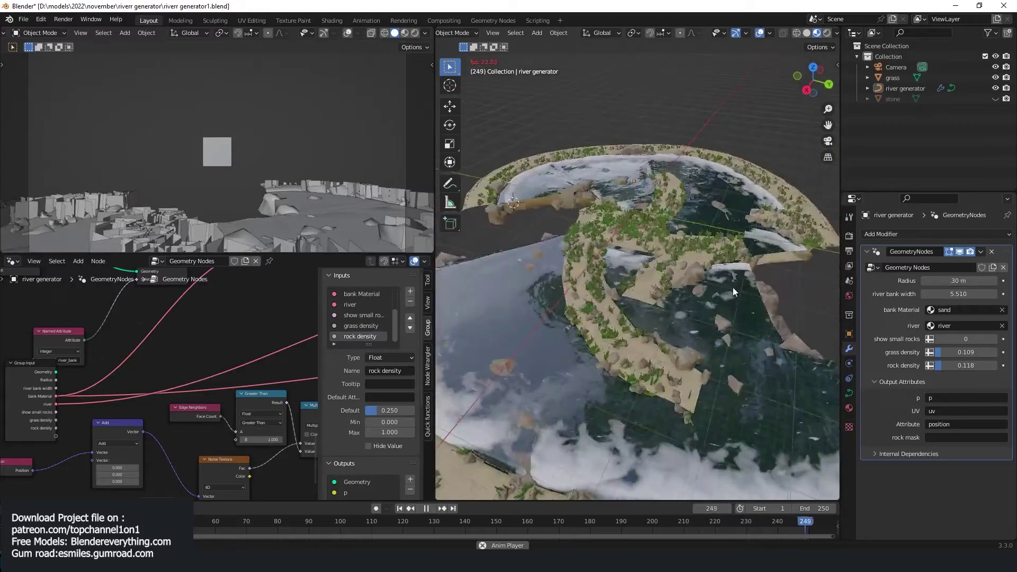
left_click(734, 288)
Step: From top view, delete the river's old curve points and draw a new S-shaped path
key("KP_7")
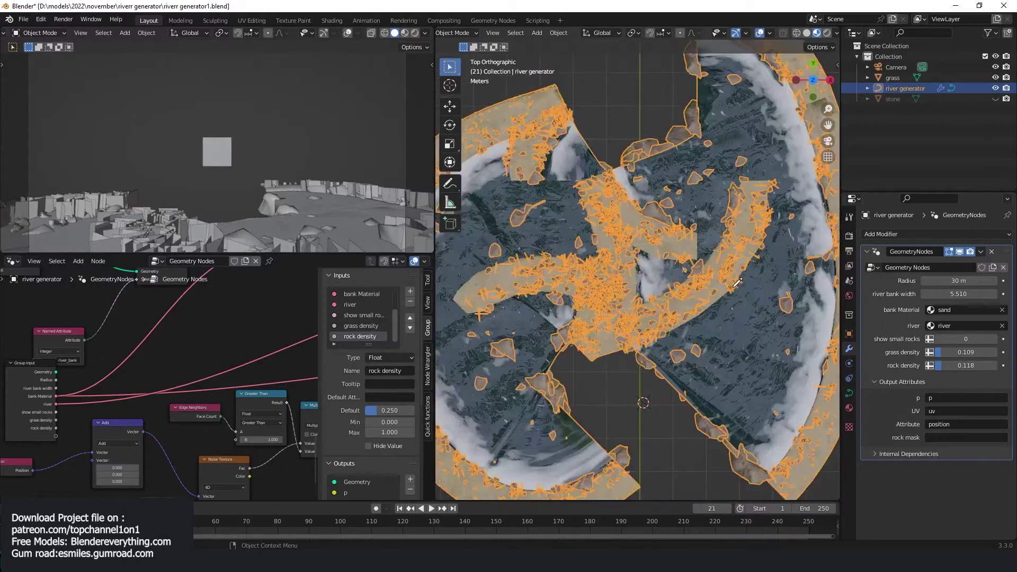
key("Tab")
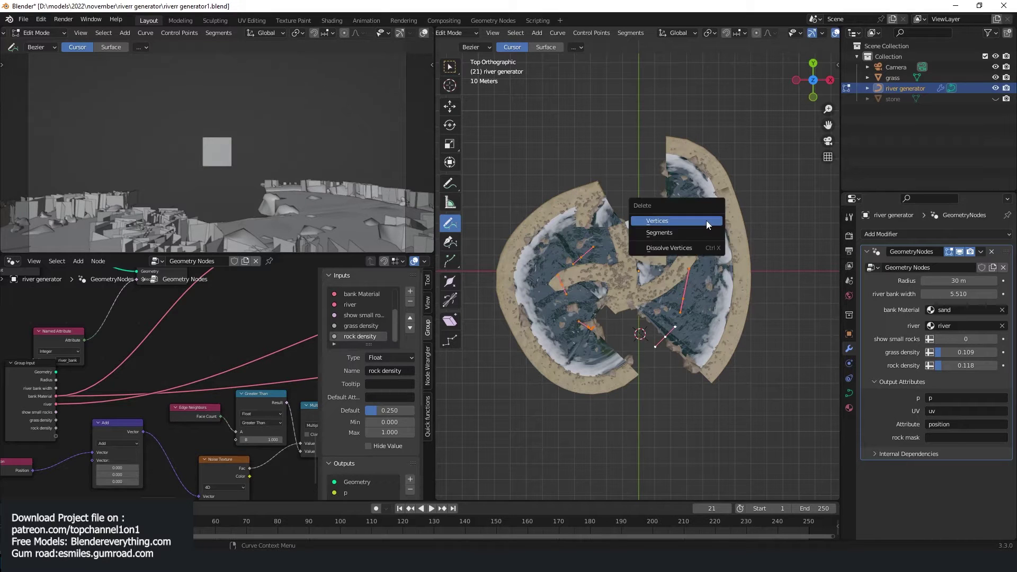
left_click(707, 225)
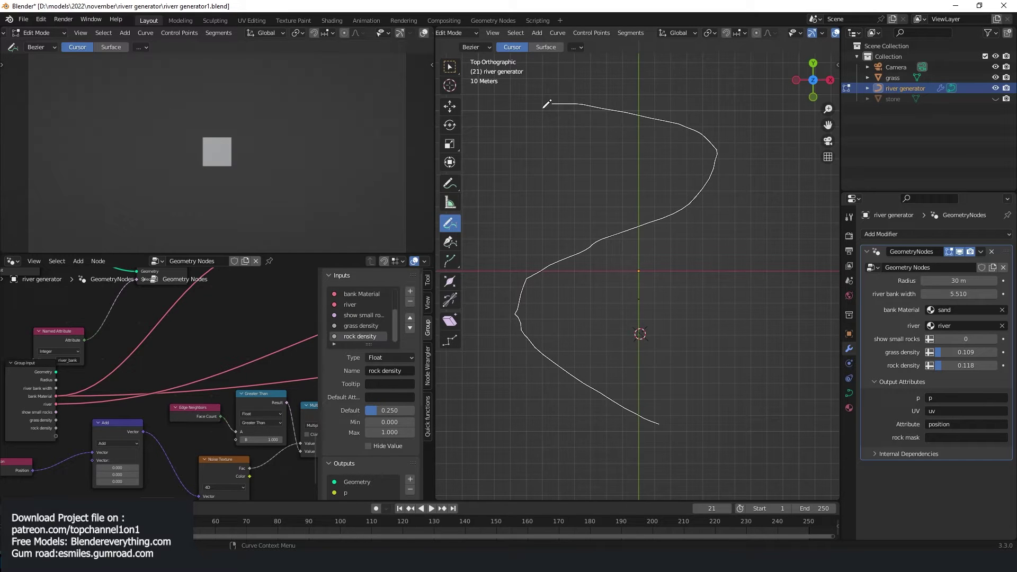
left_click_drag(546, 105, 549, 104)
Step: Leave curve editing and set the river Radius to 10 m and bank width to 10
key("Tab")
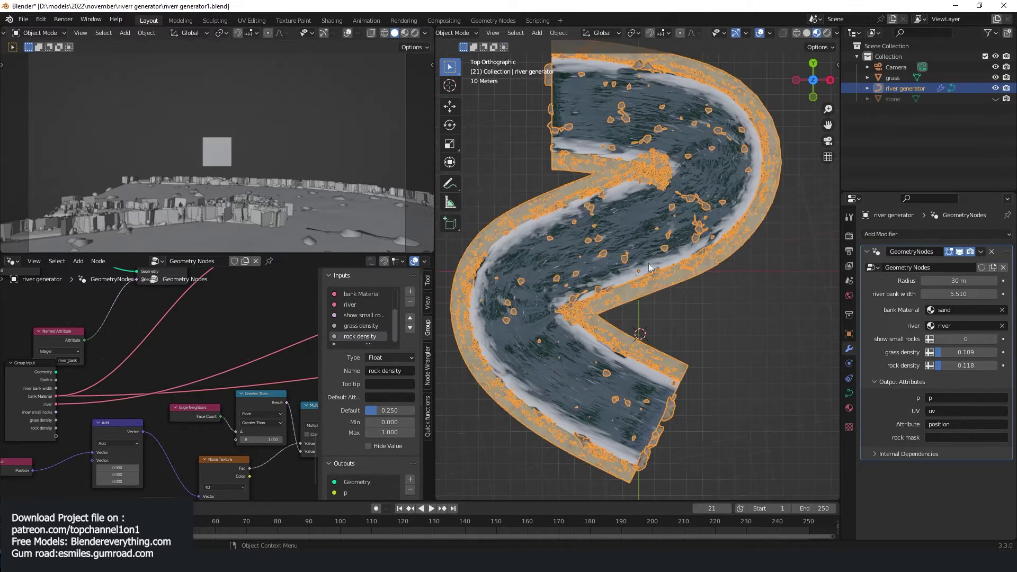
middle_click_drag(600, 273, 790, 294)
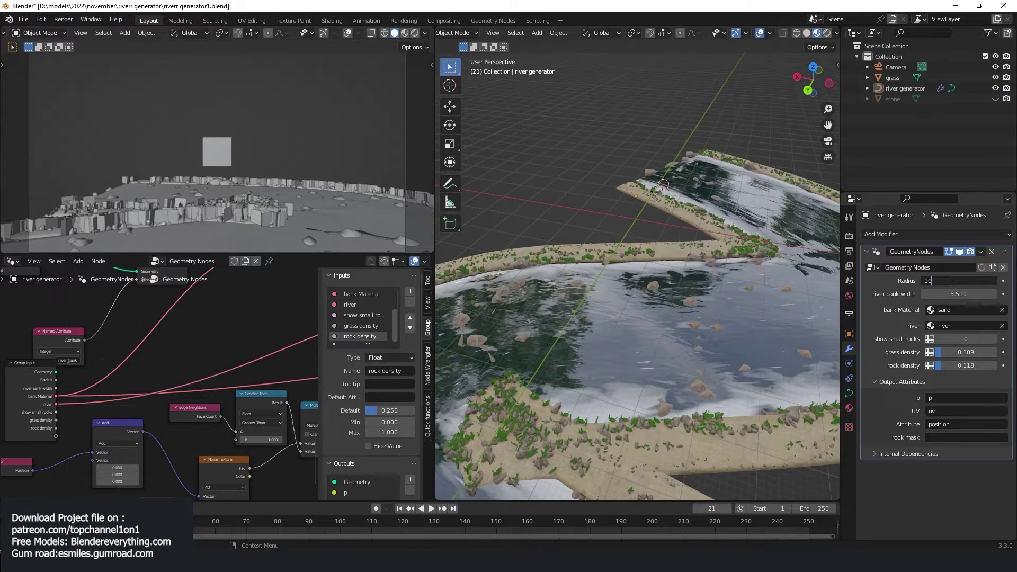
key("Return")
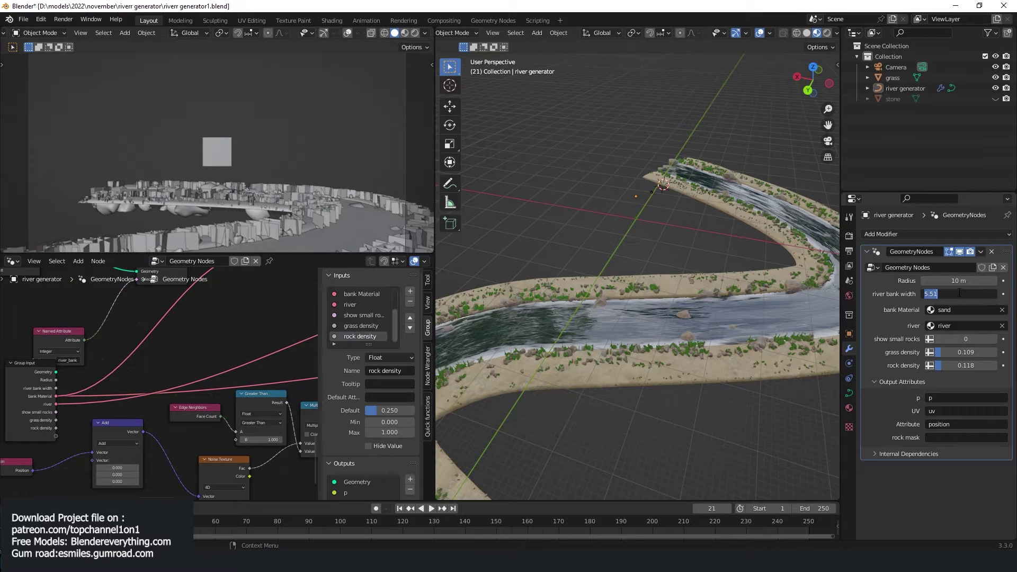
key("Return")
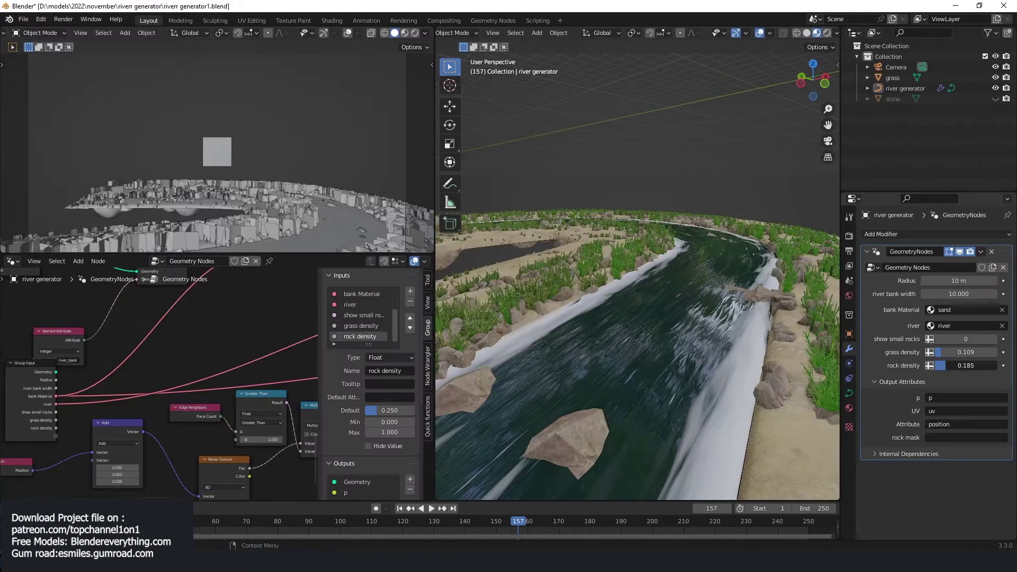
Step: Lower rock density to 0.134 and inspect the thicker grass at ground level
mouse_move(958, 366)
left_mouse_down()
mouse_move(947, 366)
mouse_move(975, 351)
mouse_move(953, 353)
left_mouse_up()
middle_click_drag(821, 290, 748, 320)
scroll(684, 254, "up", 4)
middle_click_drag(702, 266, 672, 261)
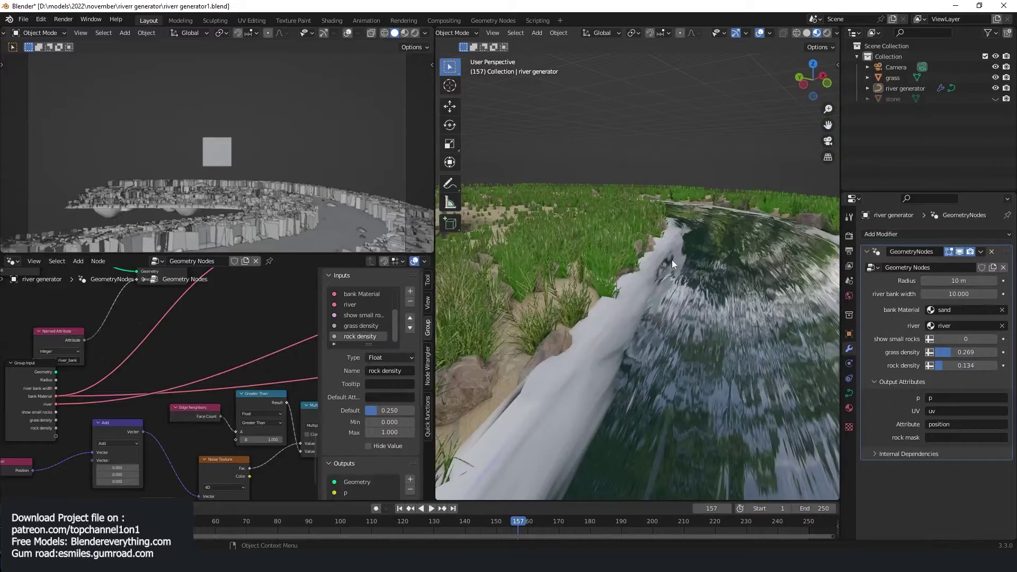
middle_click_drag(611, 269, 696, 254)
scroll(646, 276, "up", 3)
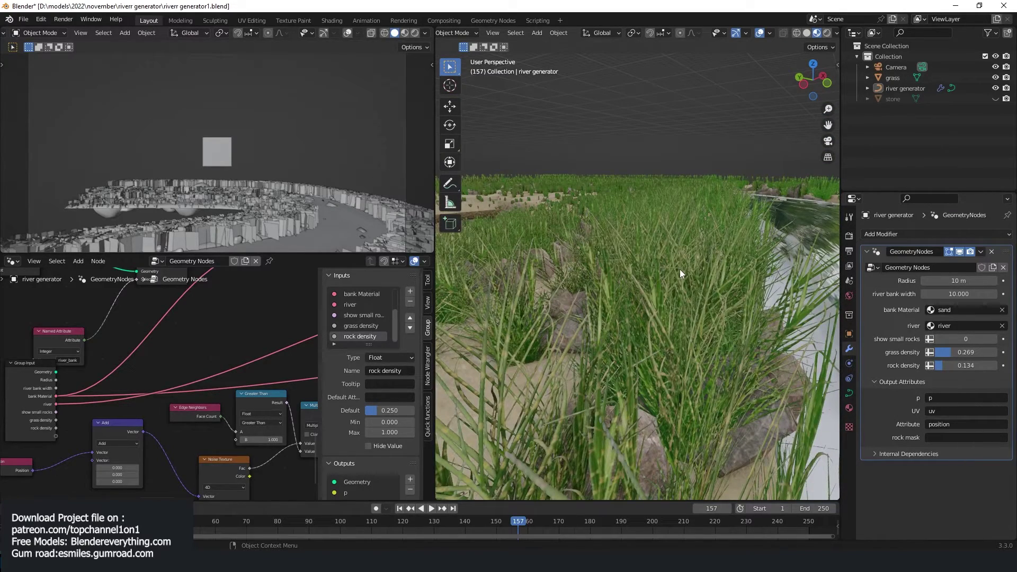
Step: Hide the group input sidebar and pan across the river generator node network
scroll(269, 384, "down", 3)
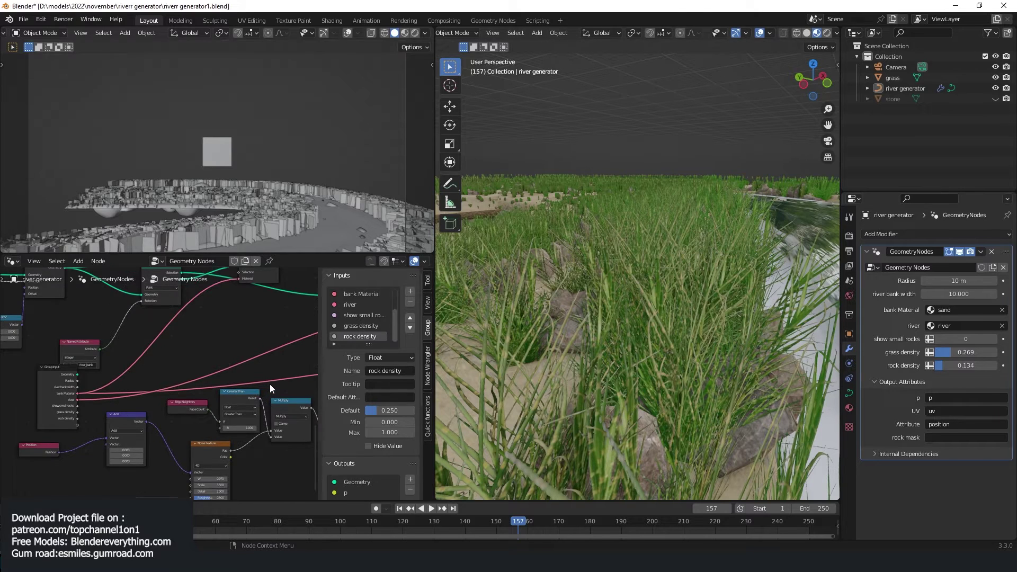
key("n")
scroll(289, 395, "down", 2)
scroll(289, 395, "up", 2)
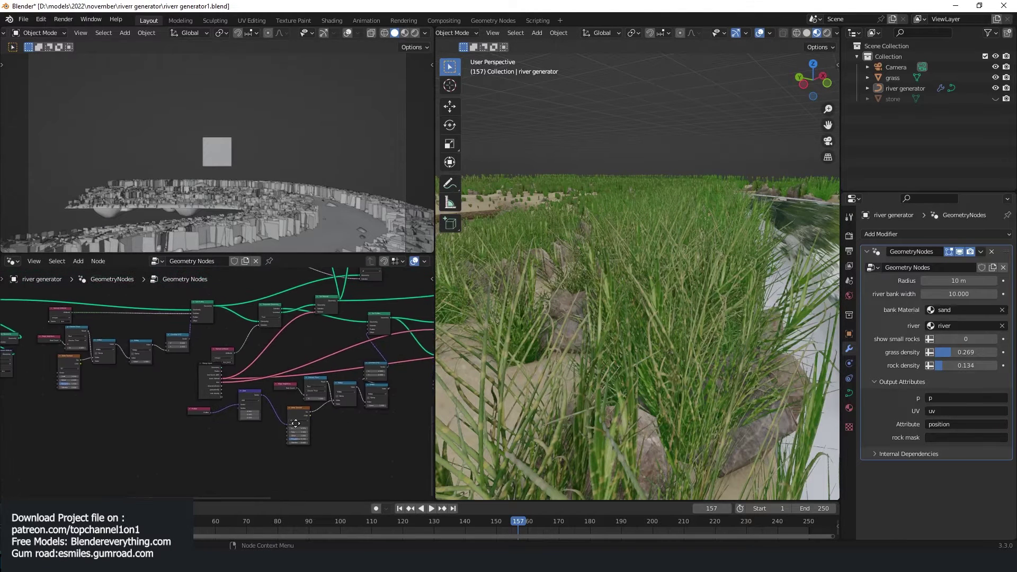
scroll(222, 426, "down", 3)
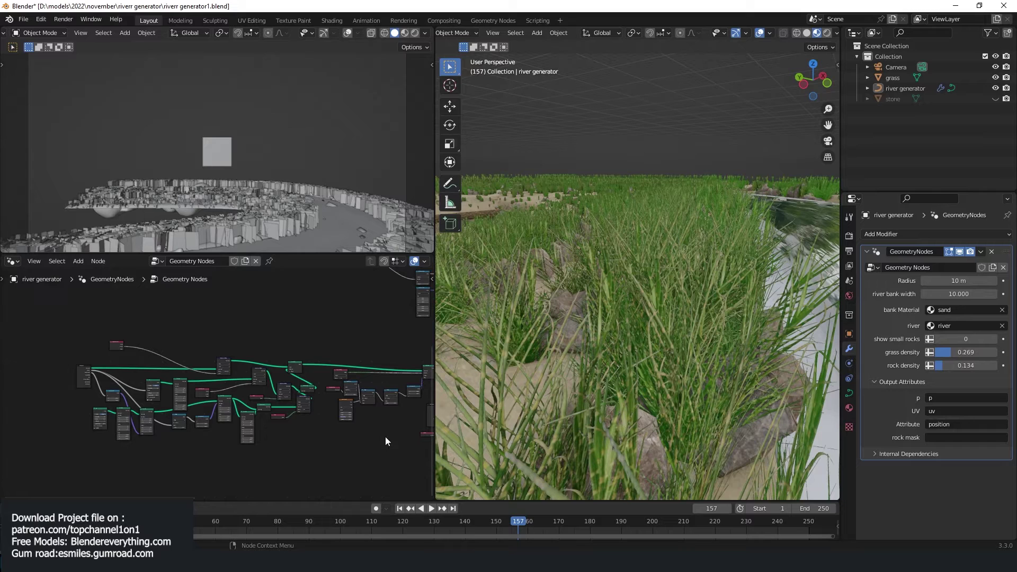
middle_click_drag(193, 427, 307, 377)
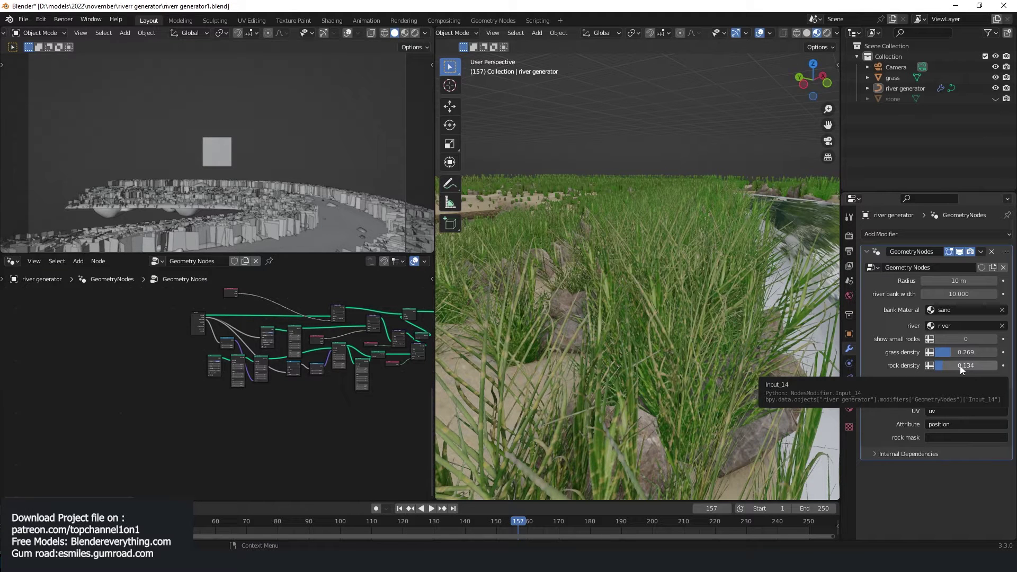
scroll(306, 344, "up", 3)
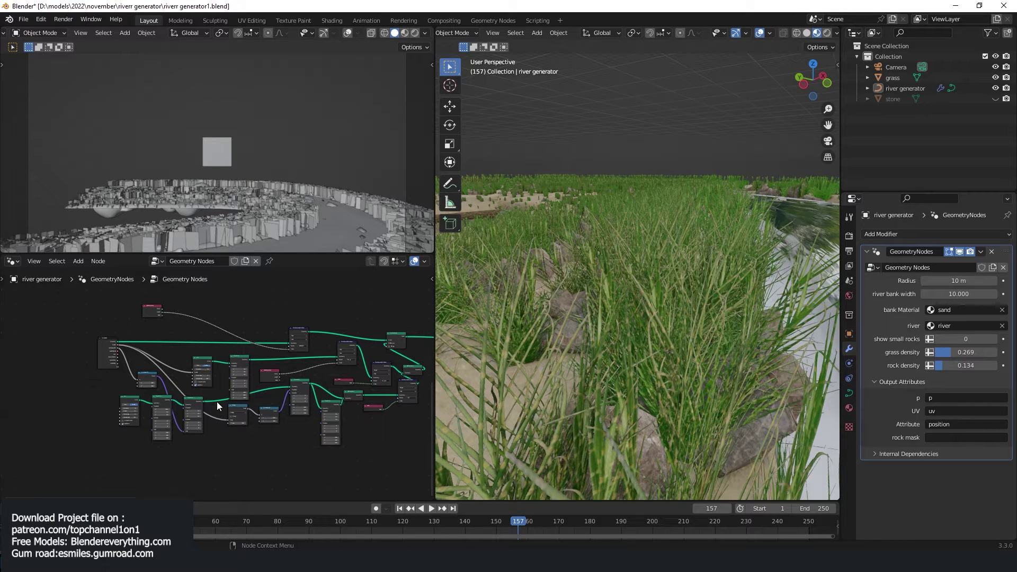
middle_click_drag(319, 440, 242, 432)
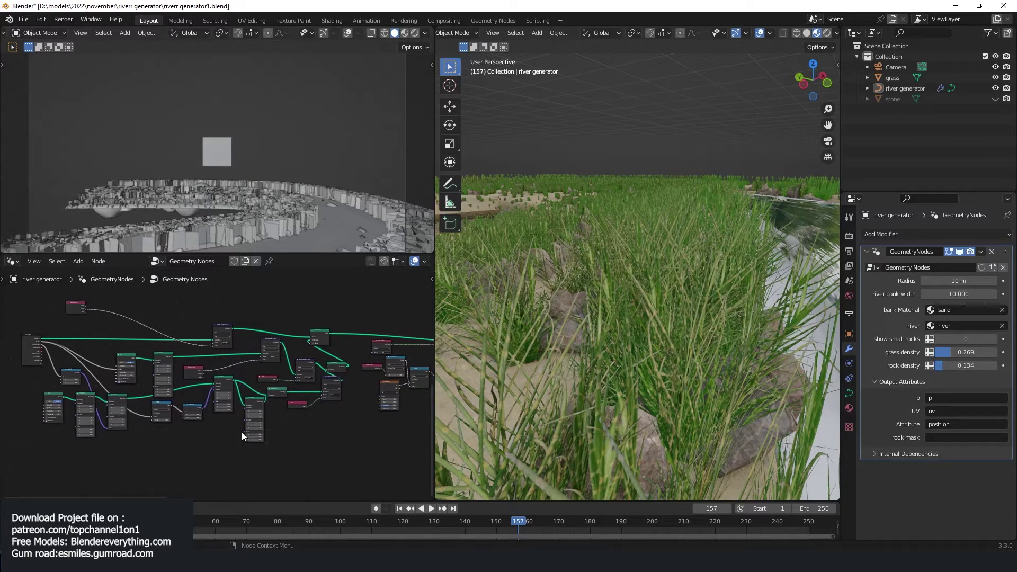
middle_click_drag(313, 405, 242, 375)
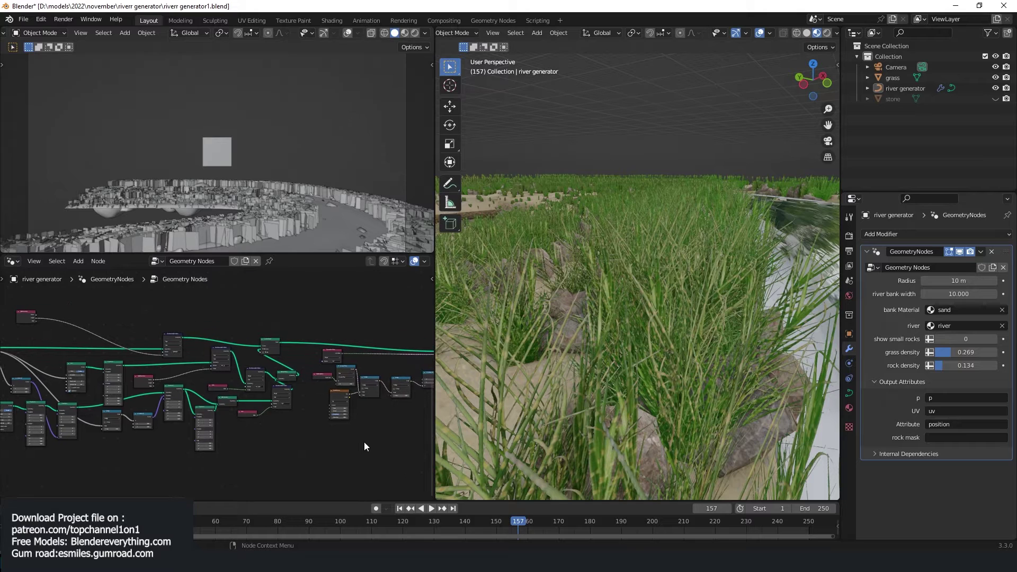
Step: Zoom in on the Group Input, SetPosition and SeparateGeometry nodes
scroll(364, 442, "up", 2)
middle_click_drag(295, 421, 229, 416)
middle_click_drag(365, 449, 159, 403)
scroll(386, 407, "up", 3)
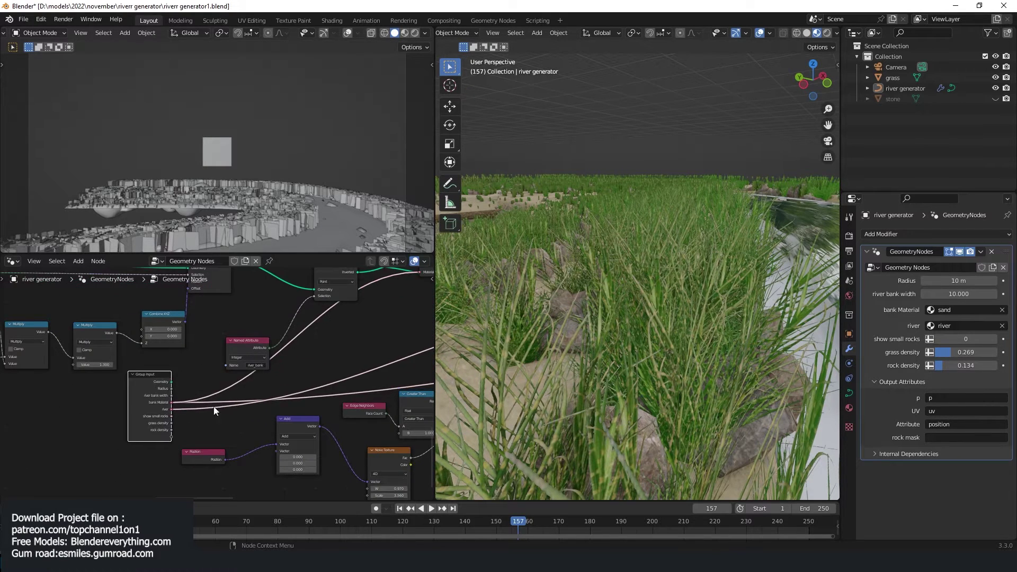
scroll(140, 401, "down", 2)
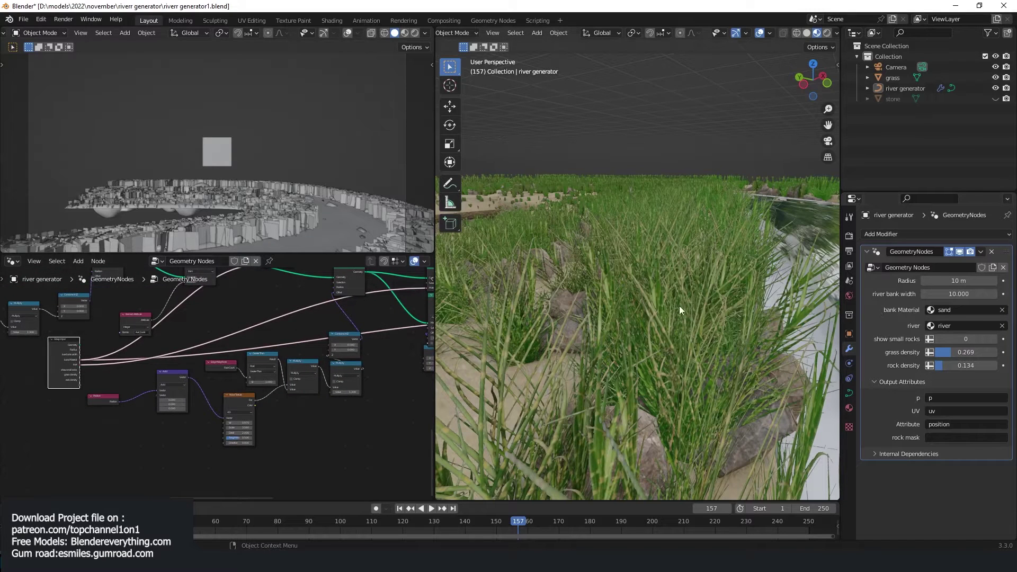
middle_click_drag(312, 381, 289, 422)
scroll(290, 422, "down", 1)
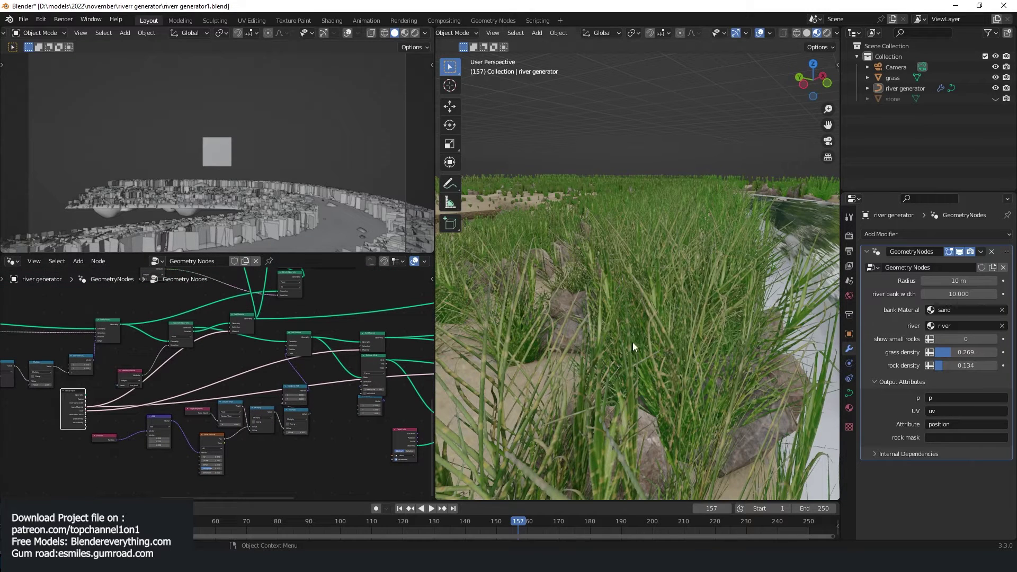
middle_click_drag(254, 318, 347, 448)
scroll(324, 412, "up", 2)
scroll(324, 412, "down", 5)
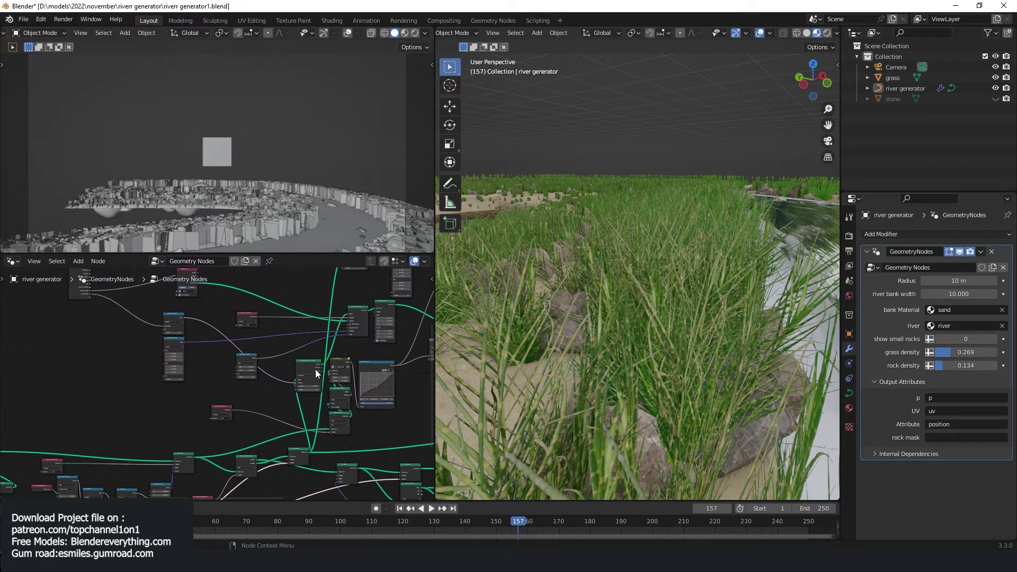
Step: Link Object Info's Object socket to Group Input, exposing the stone object as a modifier input
scroll(215, 388, "up", 4)
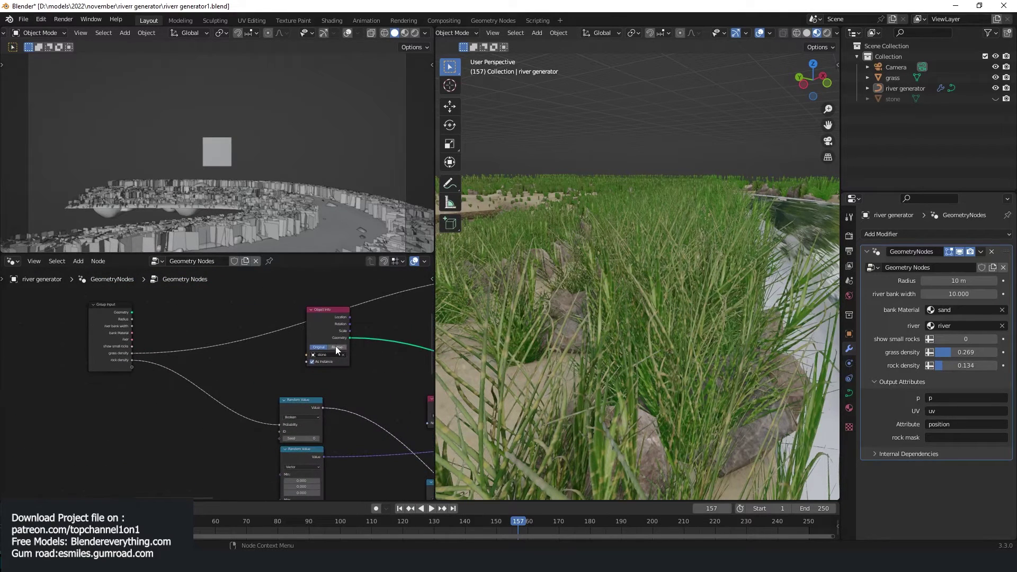
scroll(335, 321, "up", 2)
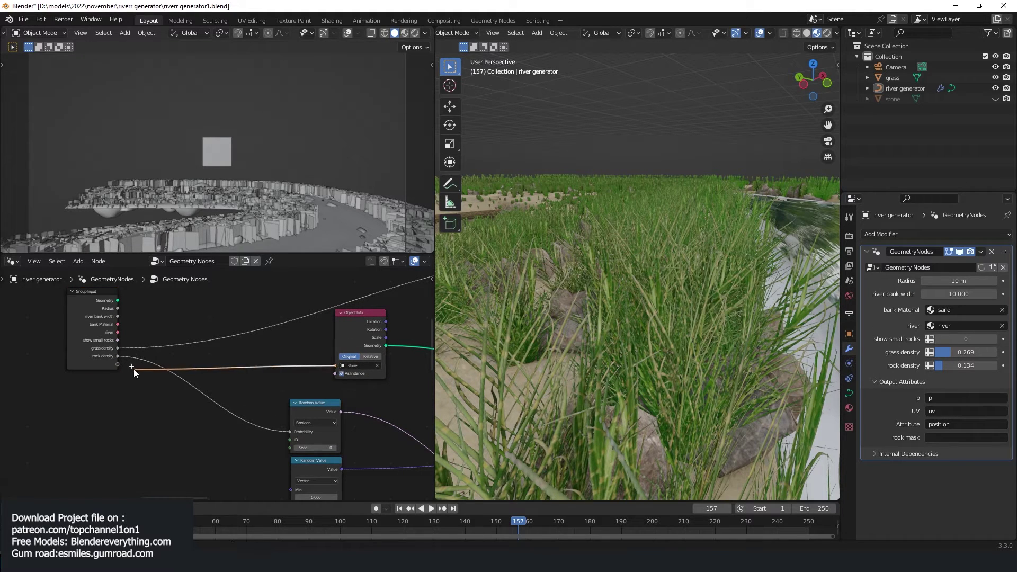
left_click_drag(122, 362, 118, 364)
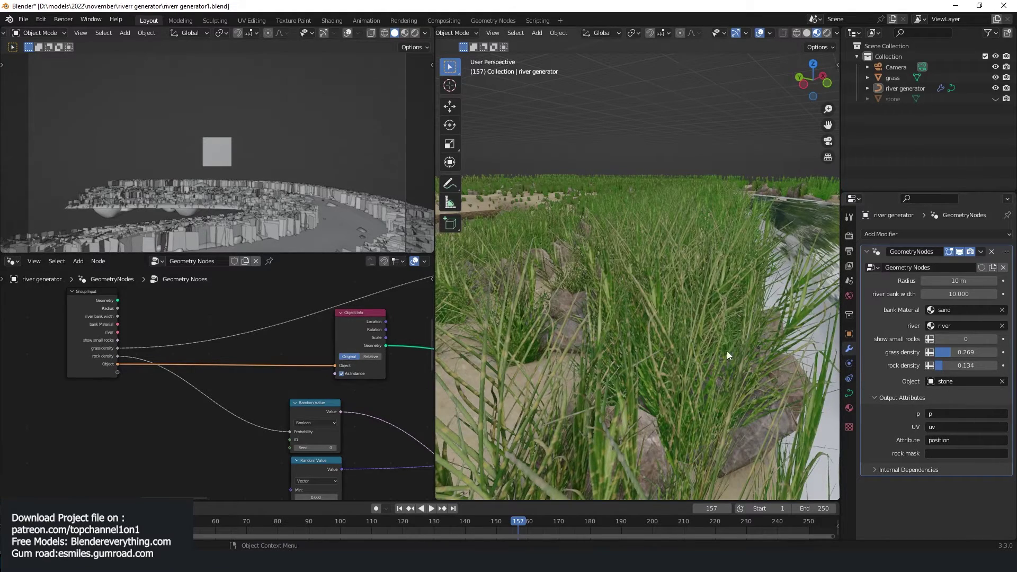
scroll(800, 338, "down", 4)
scroll(723, 383, "up", 2)
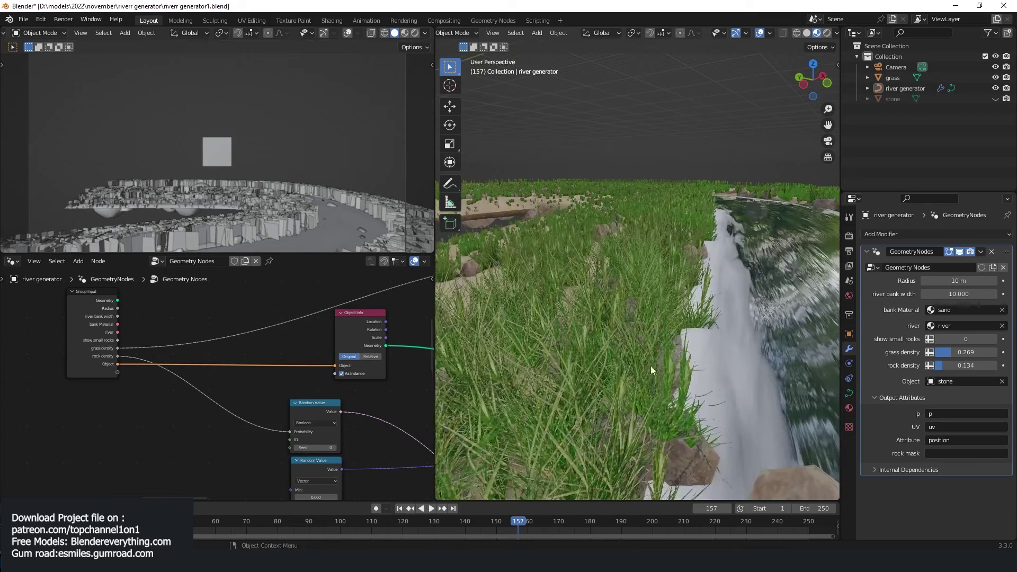
Step: Check the river bend from a top-down view, then switch to the web browser
scroll(359, 412, "down", 6)
scroll(365, 420, "up", 5)
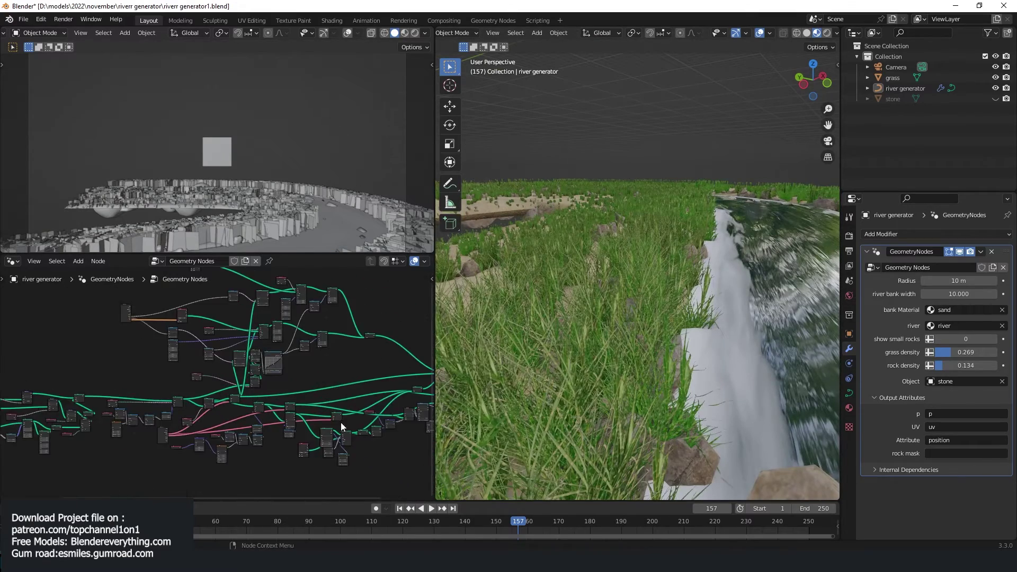
scroll(796, 298, "down", 3)
scroll(795, 298, "down", 2)
middle_click_drag(795, 298, 726, 360)
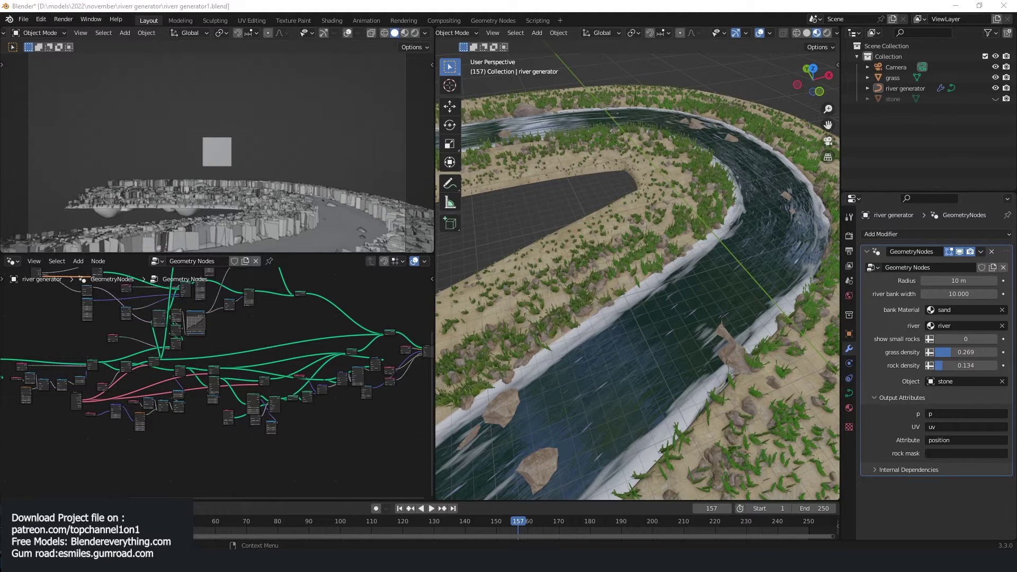
key("alt+Tab")
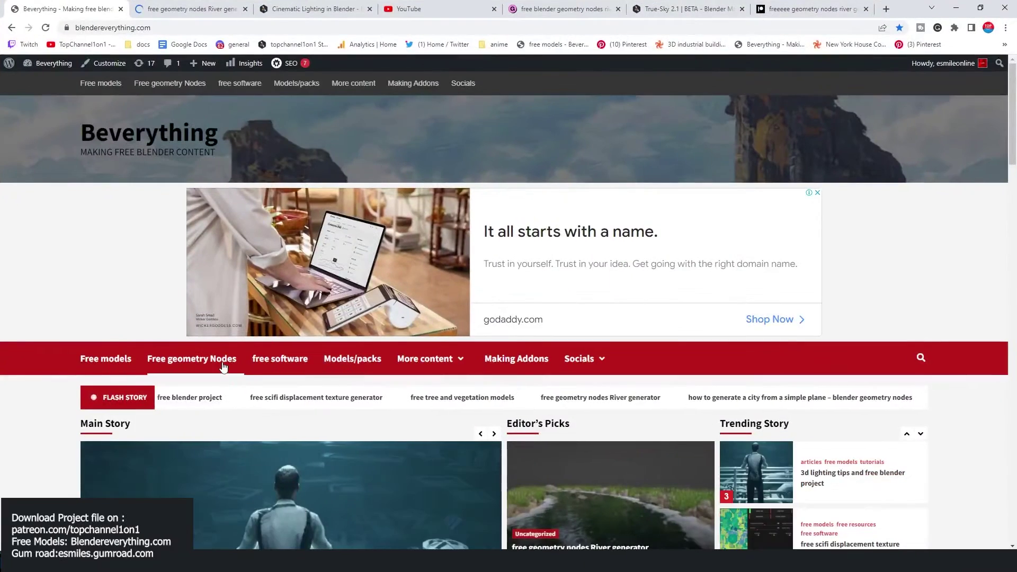
Step: Scroll the blendereverything.com homepage down to the free River generator story
scroll(223, 366, "down", 4)
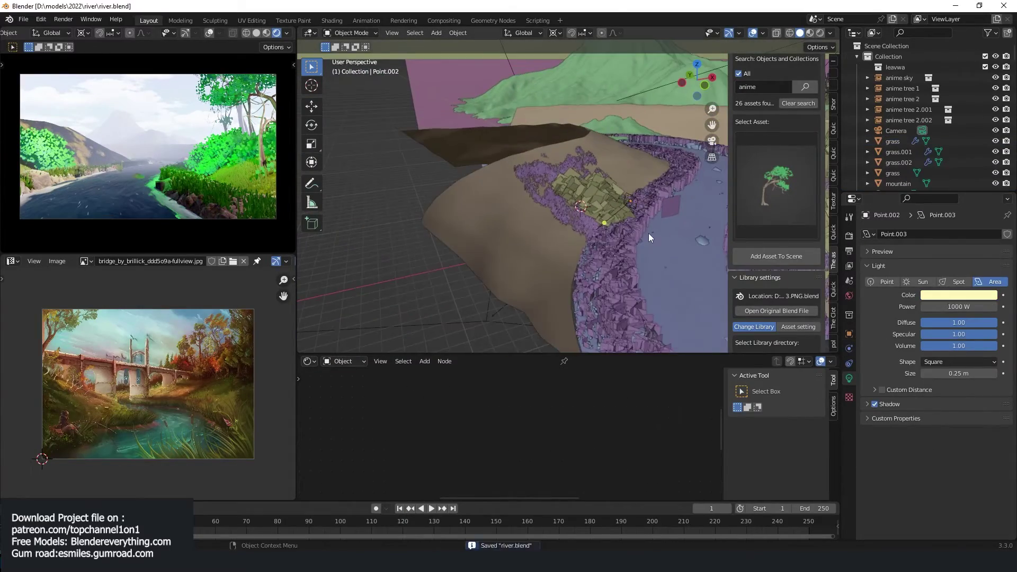
Step: Select the anime house asset from the library thumbnails
left_click(776, 185)
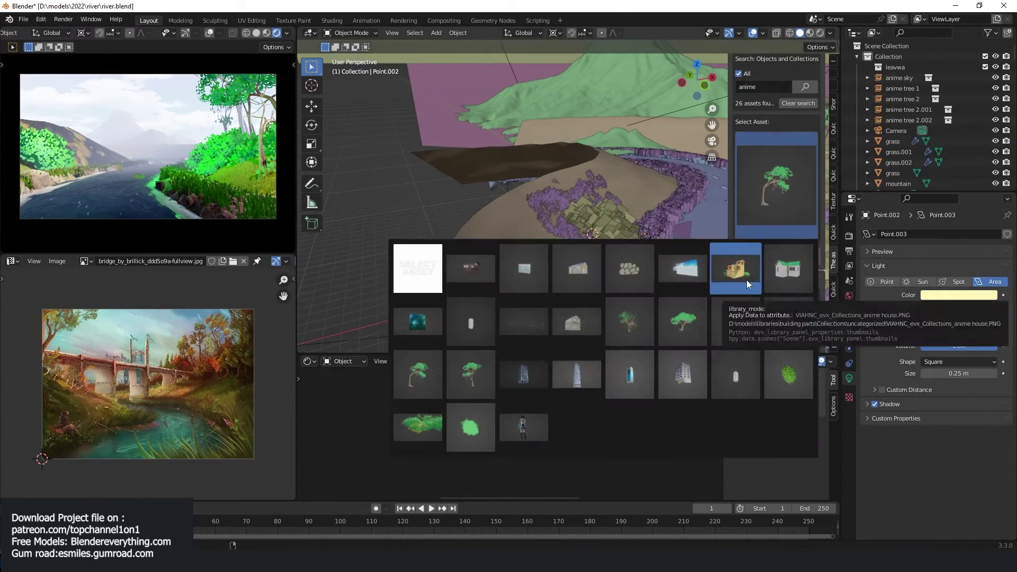